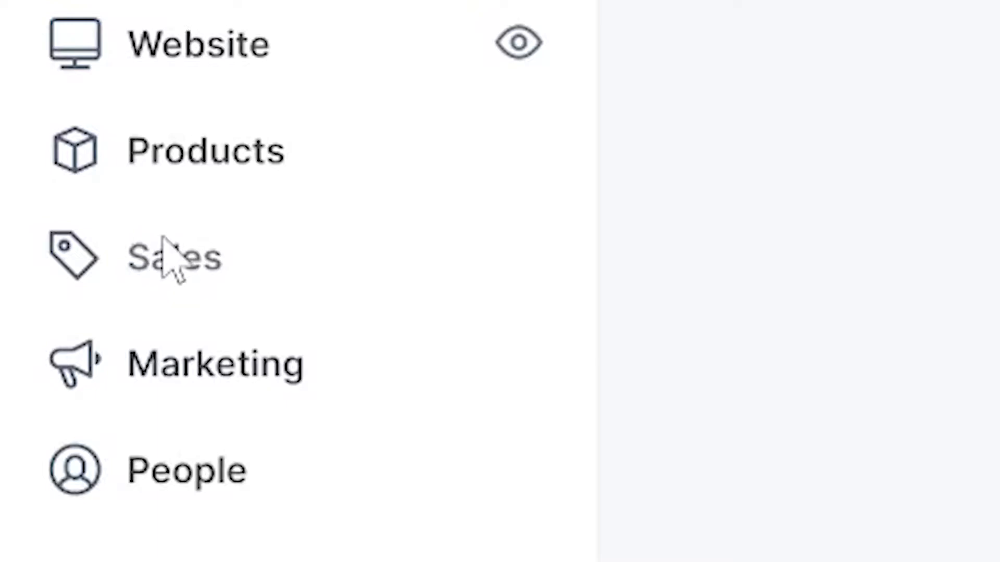
Start a new offer titled "Test Academy - One time payment" and include the Plan Your Dissertation product
{"action": "left_click", "coordinate": [163, 239]}
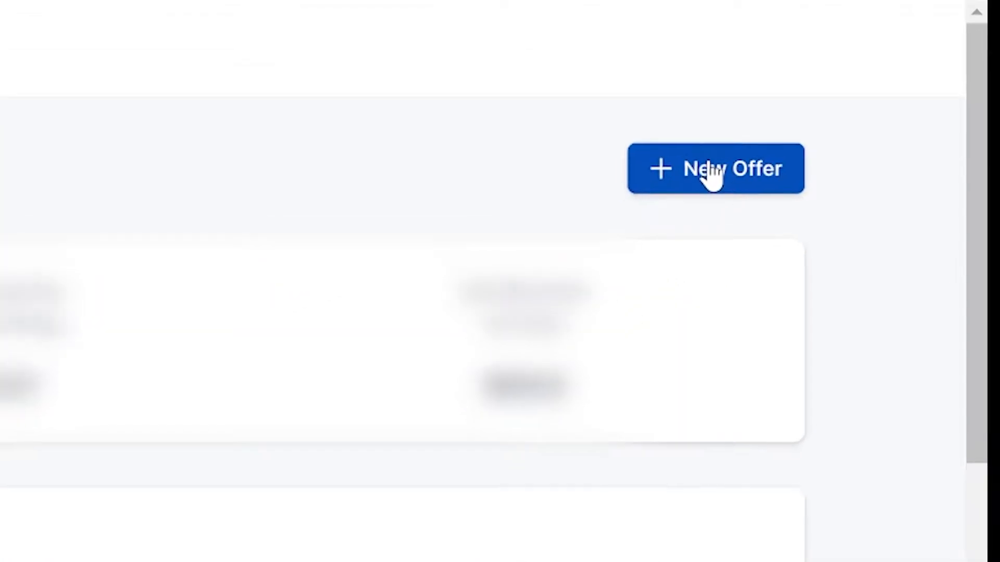
{"action": "left_click", "coordinate": [709, 175]}
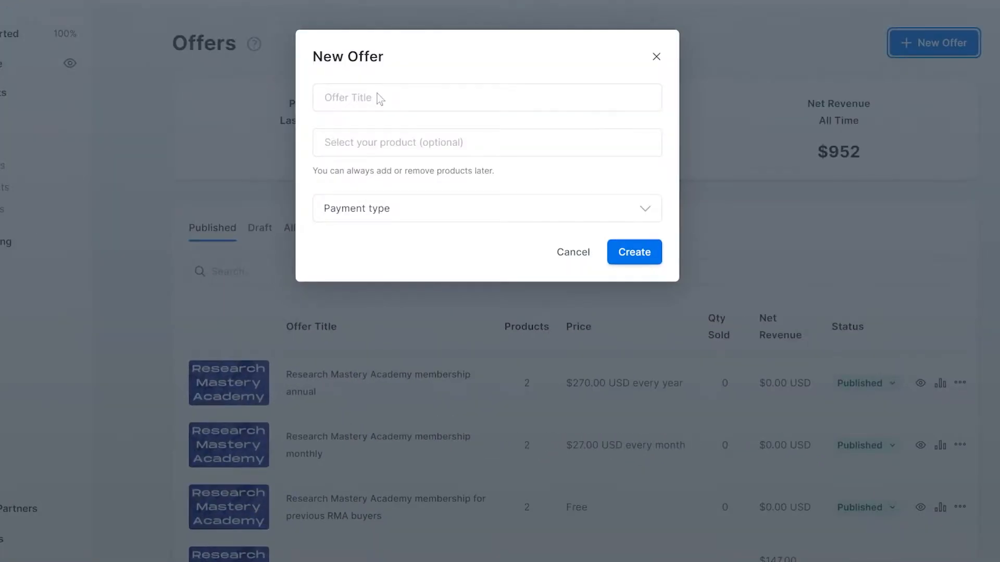
{"action": "left_click", "coordinate": [377, 95]}
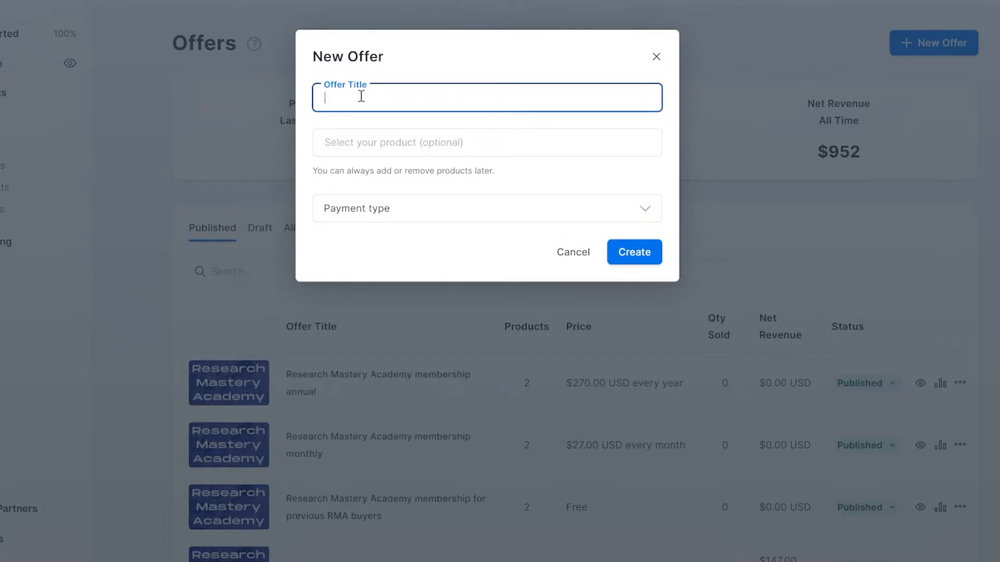
{"action": "type", "text": "Test Academy - One time payment"}
{"action": "left_click", "coordinate": [384, 142]}
{"action": "left_click", "coordinate": [381, 196]}
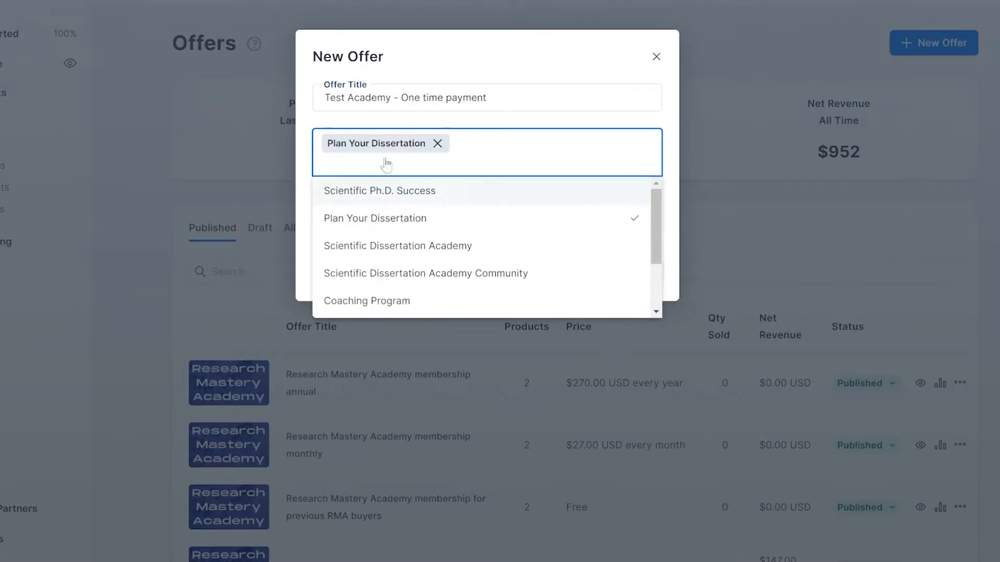
{"action": "left_click", "coordinate": [520, 64]}
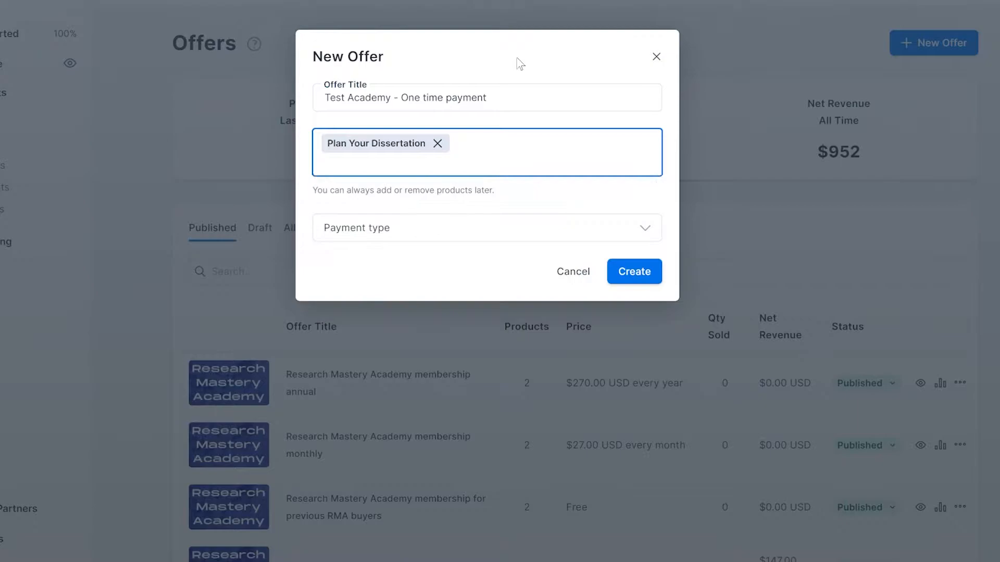
Set the offer's payment type to One-time Payment with a price of 147 USD and create the offer
{"action": "left_click", "coordinate": [377, 232]}
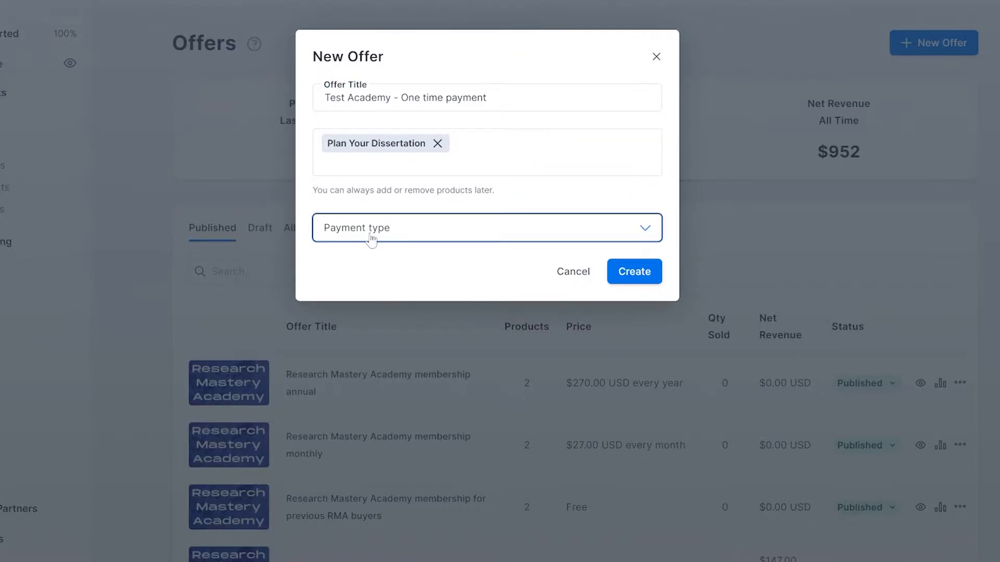
{"action": "left_click", "coordinate": [365, 275]}
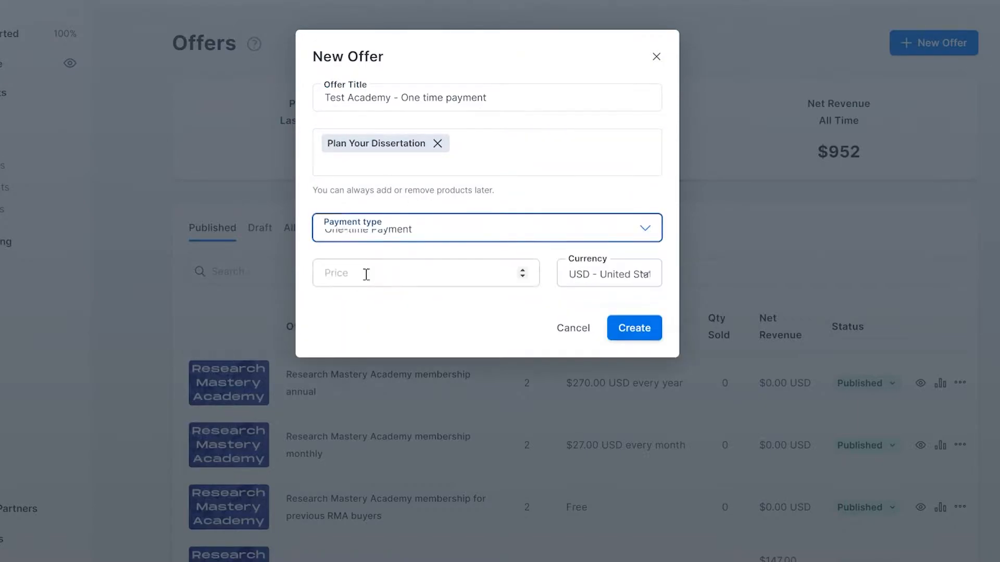
{"action": "left_click", "coordinate": [366, 275]}
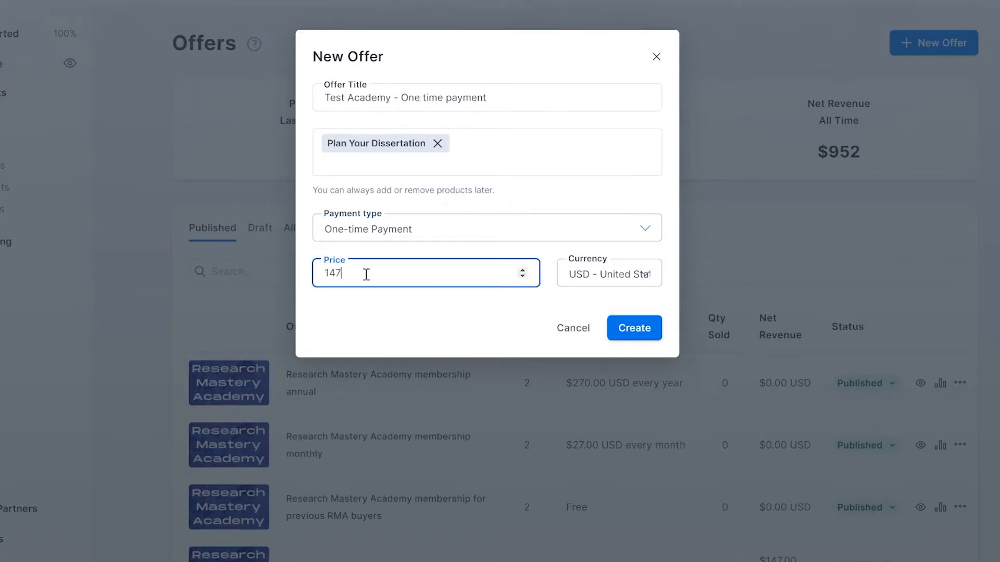
{"action": "left_click", "coordinate": [497, 189]}
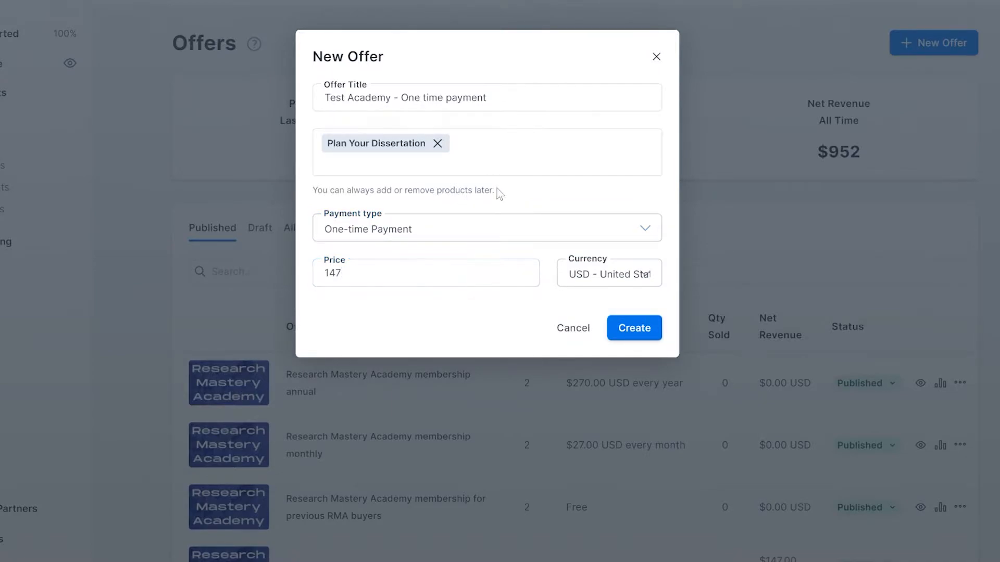
{"action": "left_click", "coordinate": [642, 333]}
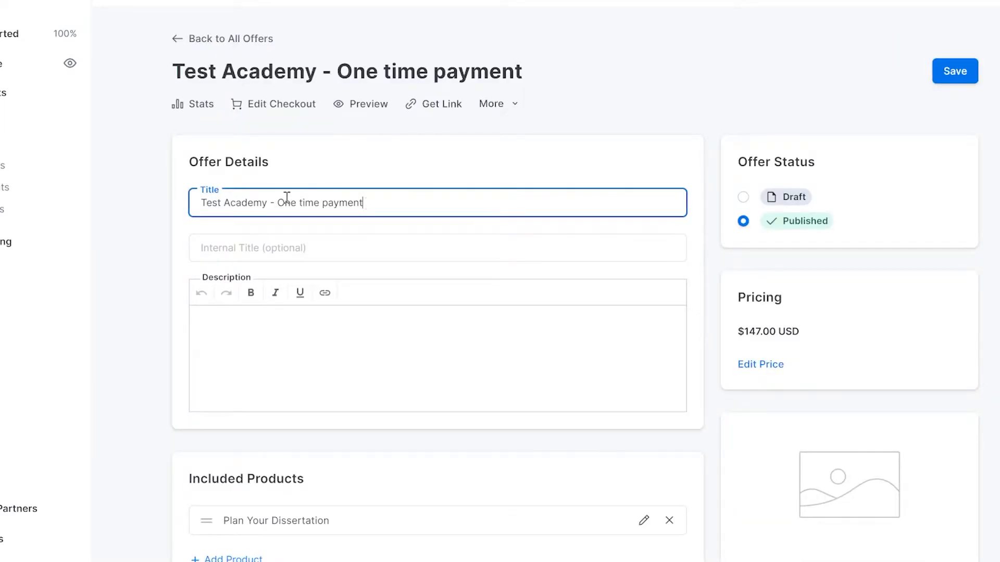
Shorten the offer's title to "Test Academy" and enter "Test Academy- One time payment" as its internal title
{"action": "left_click", "coordinate": [268, 203], "text": "shift"}
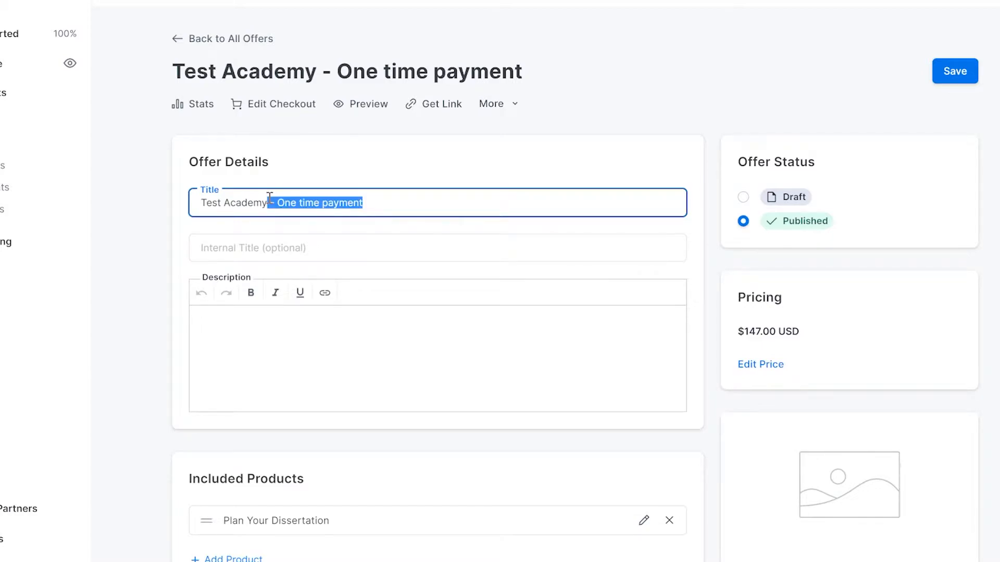
{"action": "key", "text": "BackSpace"}
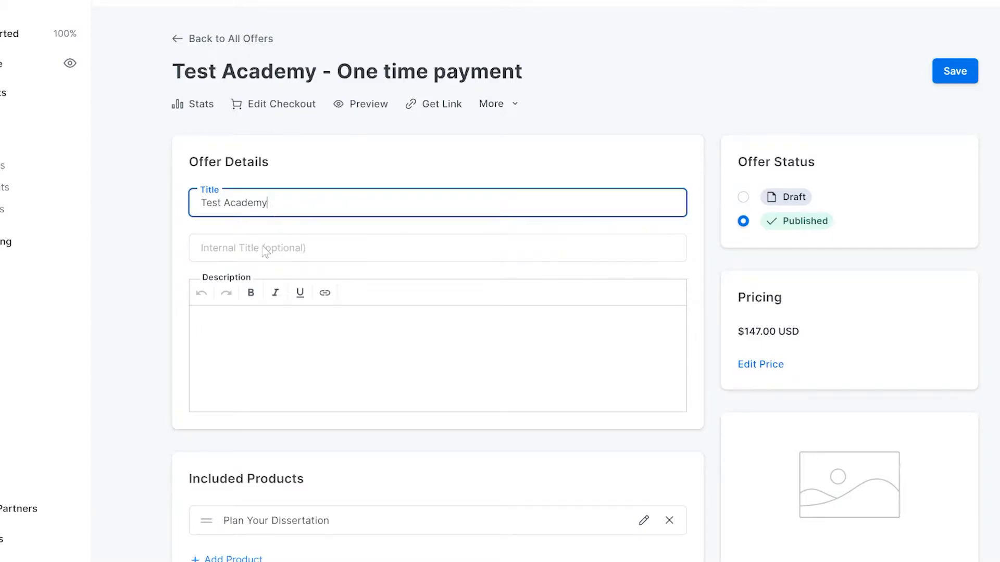
{"action": "left_click", "coordinate": [232, 248]}
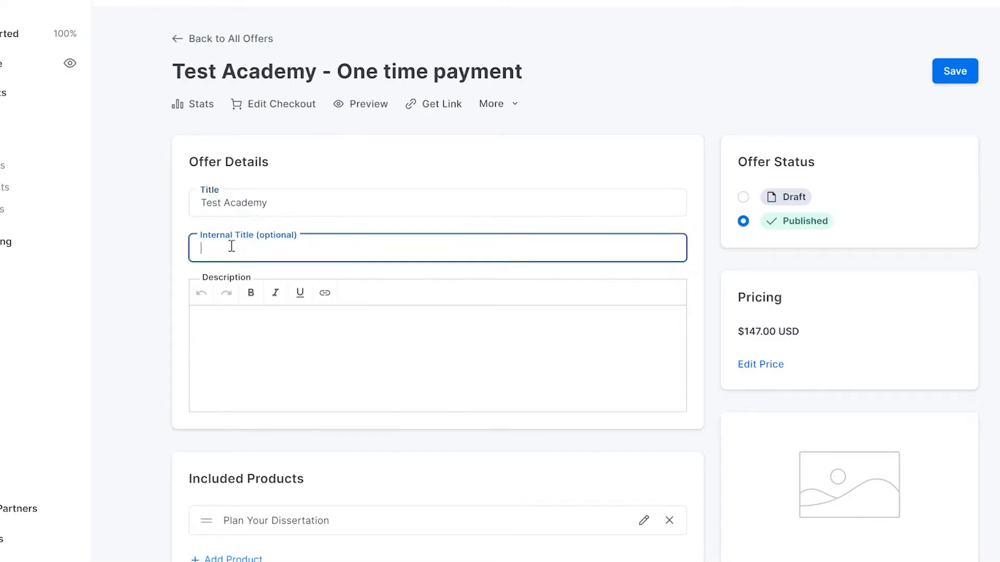
{"action": "type", "text": "Test Academy- One time payment"}
{"action": "left_click", "coordinate": [150, 342]}
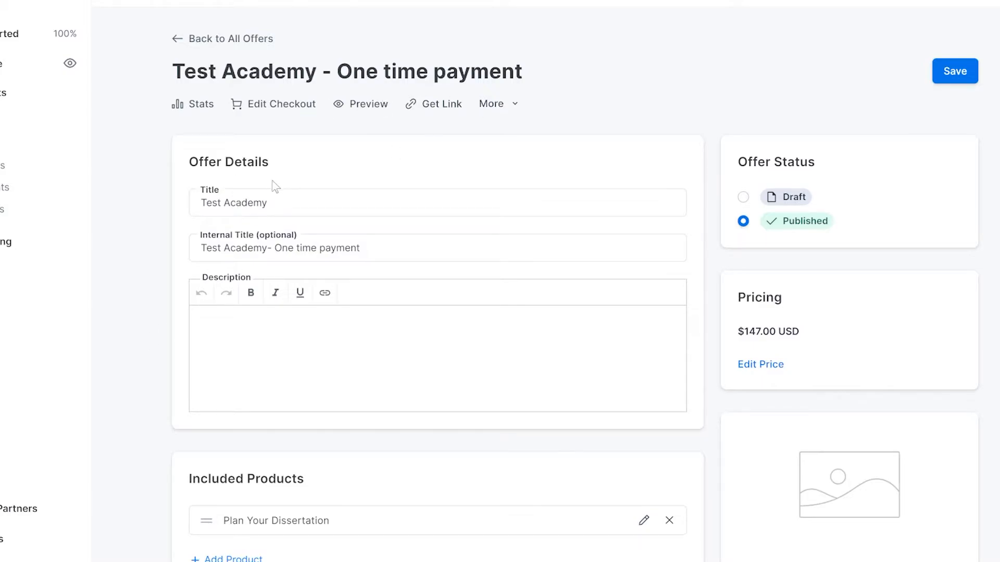
Review the offer's included products, upsell, cart abandonment, automation, limit, access and after-purchase settings
{"action": "scroll", "coordinate": [674, 337], "scroll_direction": "down", "scroll_amount": 7}
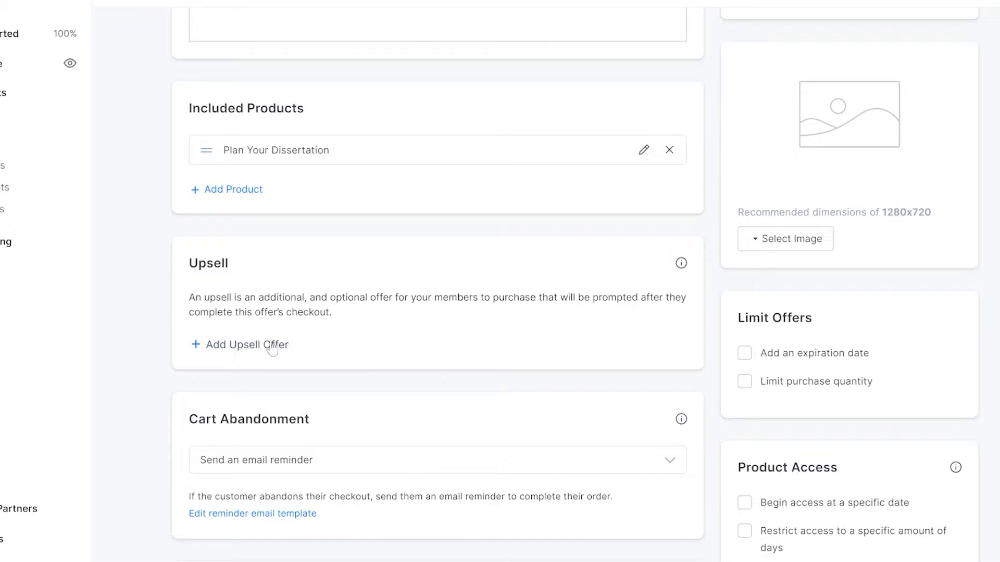
{"action": "scroll", "coordinate": [286, 350], "scroll_direction": "down", "scroll_amount": 5}
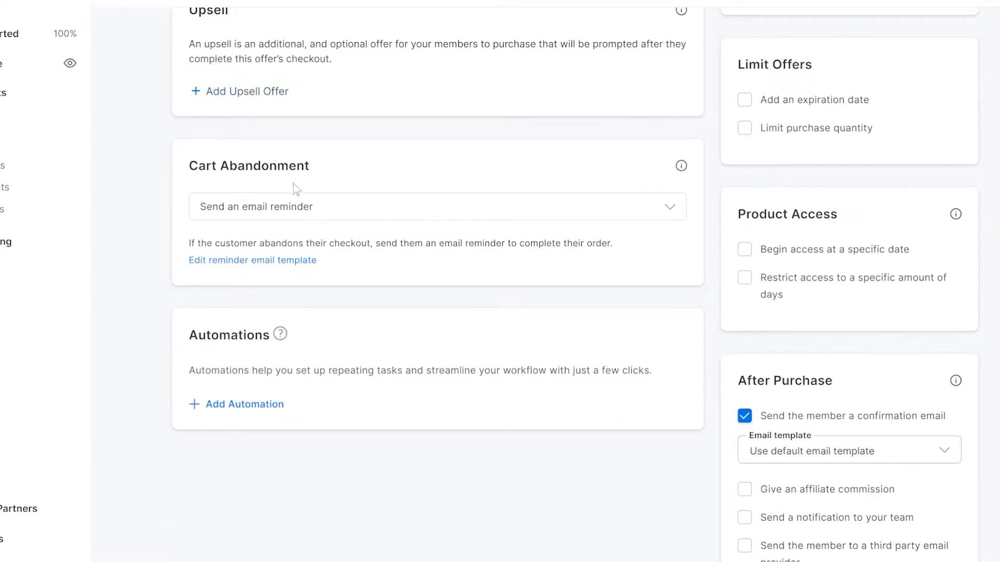
{"action": "scroll", "coordinate": [398, 363], "scroll_direction": "up", "scroll_amount": 3}
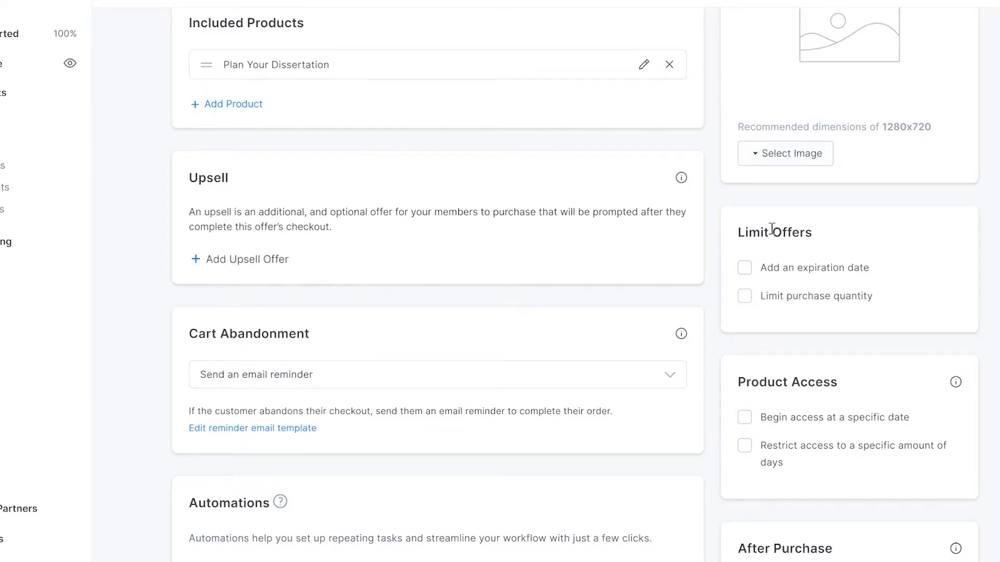
{"action": "scroll", "coordinate": [858, 261], "scroll_direction": "down", "scroll_amount": 4}
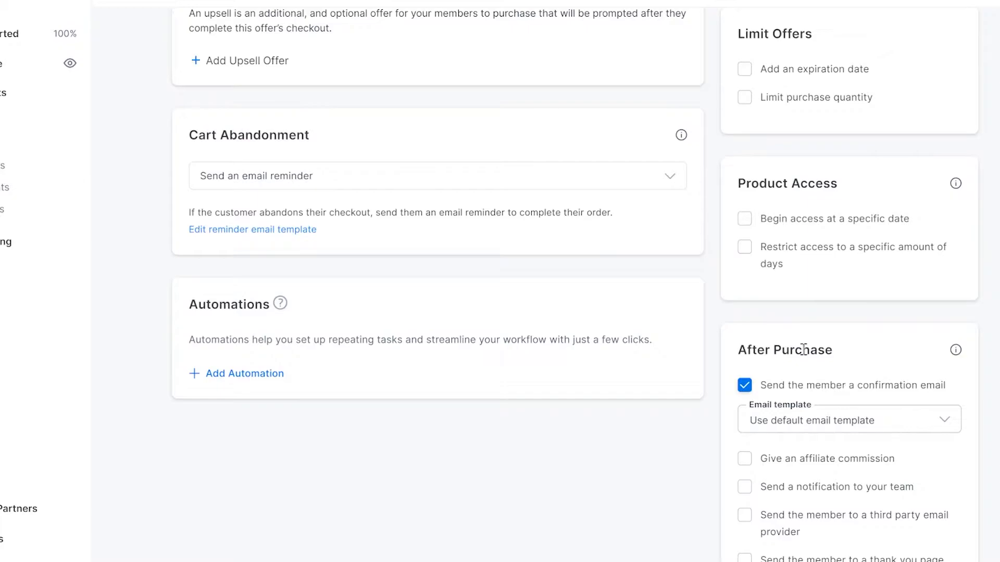
{"action": "scroll", "coordinate": [807, 532], "scroll_direction": "up", "scroll_amount": 2}
{"action": "scroll", "coordinate": [807, 531], "scroll_direction": "up", "scroll_amount": 8}
{"action": "scroll", "coordinate": [808, 376], "scroll_direction": "up", "scroll_amount": 3}
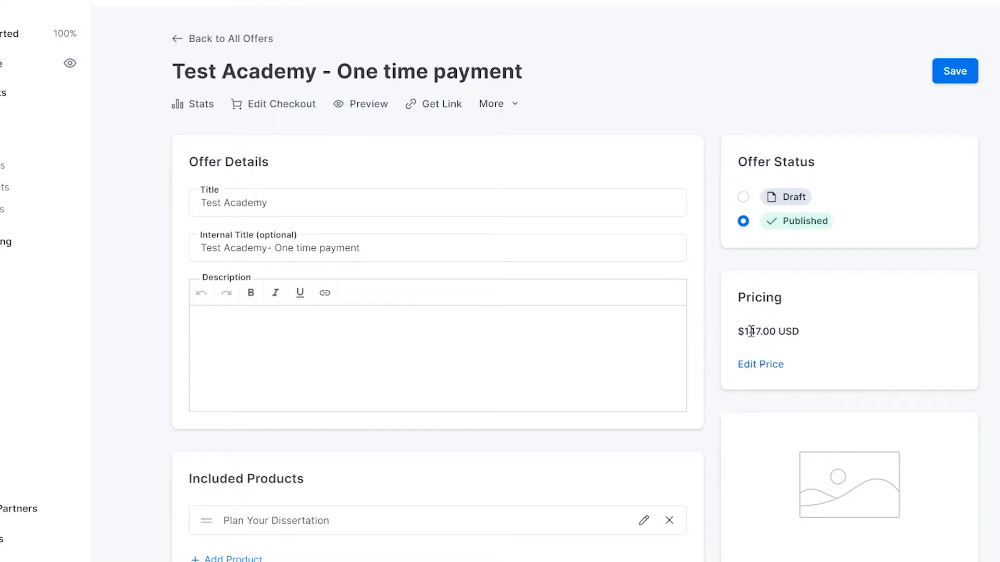
Inspect the offer's price details and close them without changing anything
{"action": "left_click", "coordinate": [760, 367]}
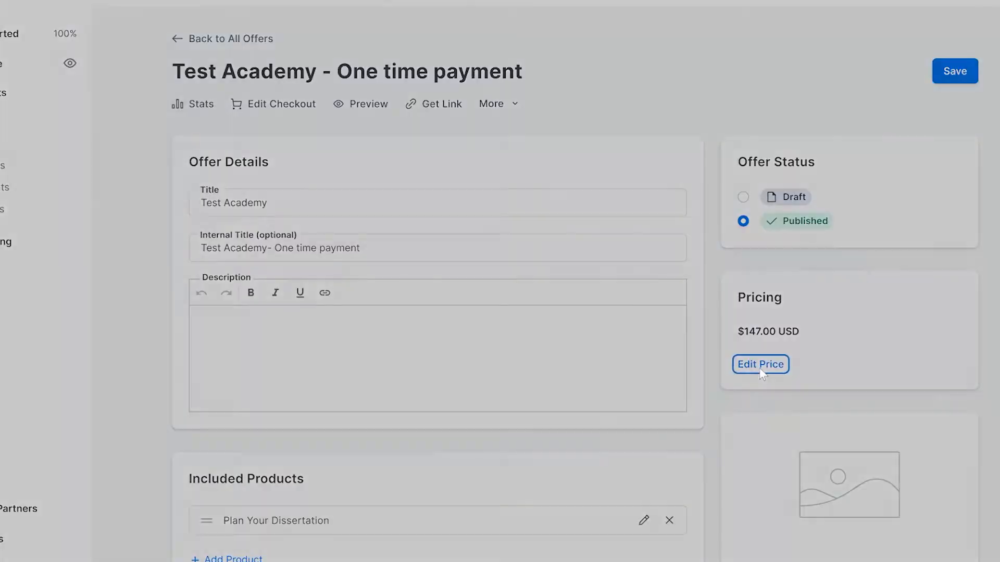
{"action": "left_click", "coordinate": [409, 182]}
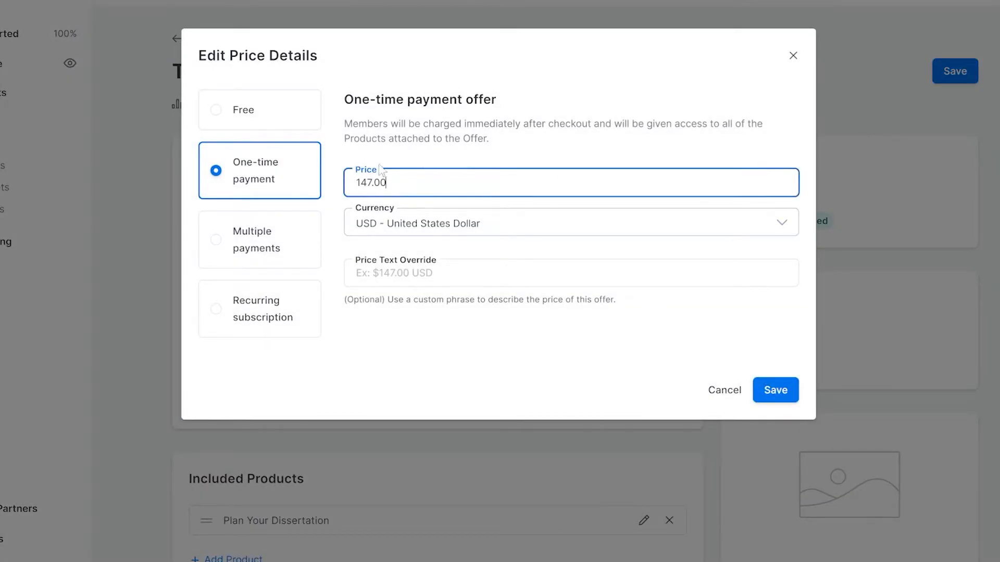
{"action": "left_click", "coordinate": [793, 55]}
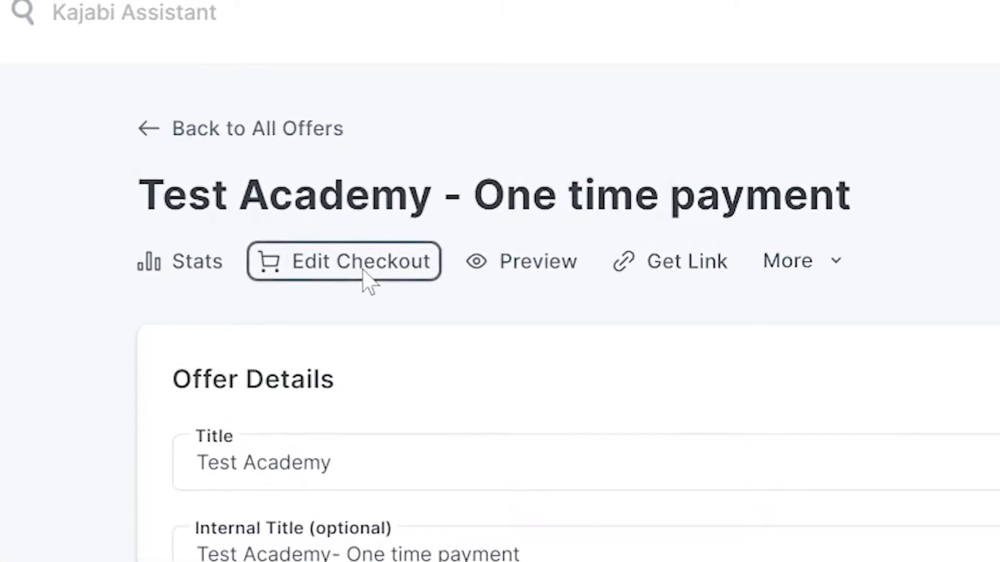
In the offer's checkout copy, replace the call-to-action placeholder with "Get the Test Academy" and add "It is Awesome" below it
{"action": "left_click", "coordinate": [362, 270]}
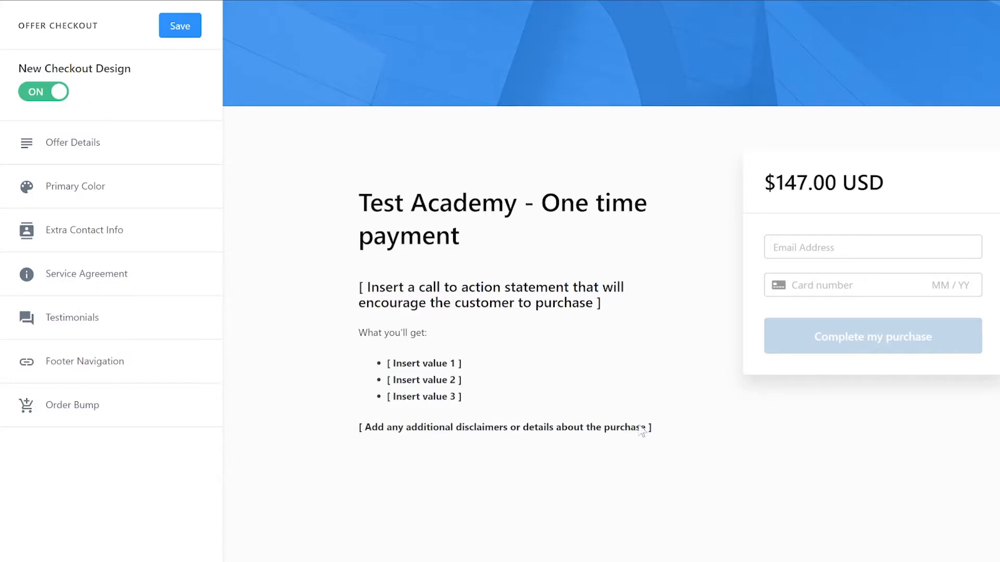
{"action": "left_click", "coordinate": [504, 335]}
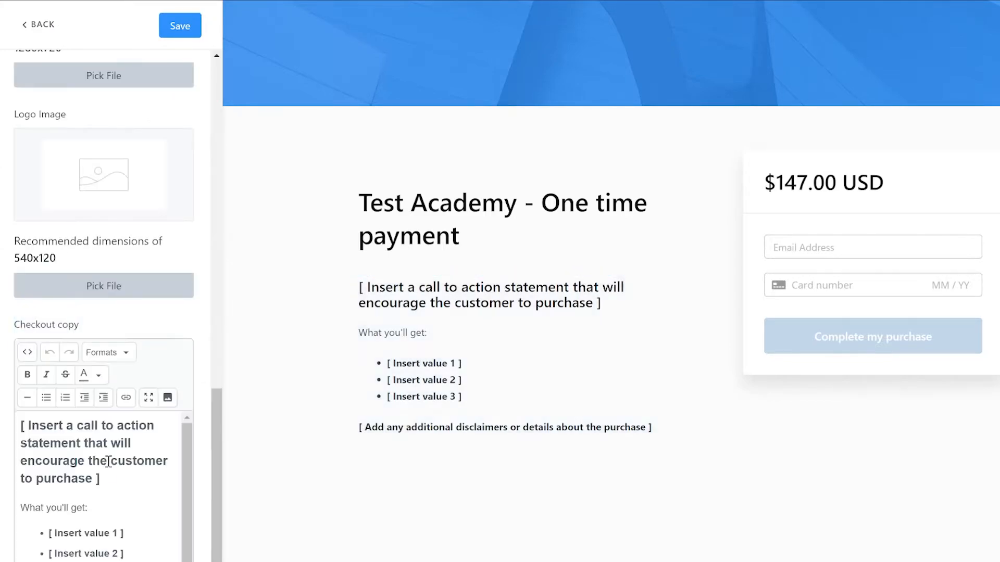
{"action": "left_click_drag", "start_coordinate": [106, 479], "coordinate": [3, 411]}
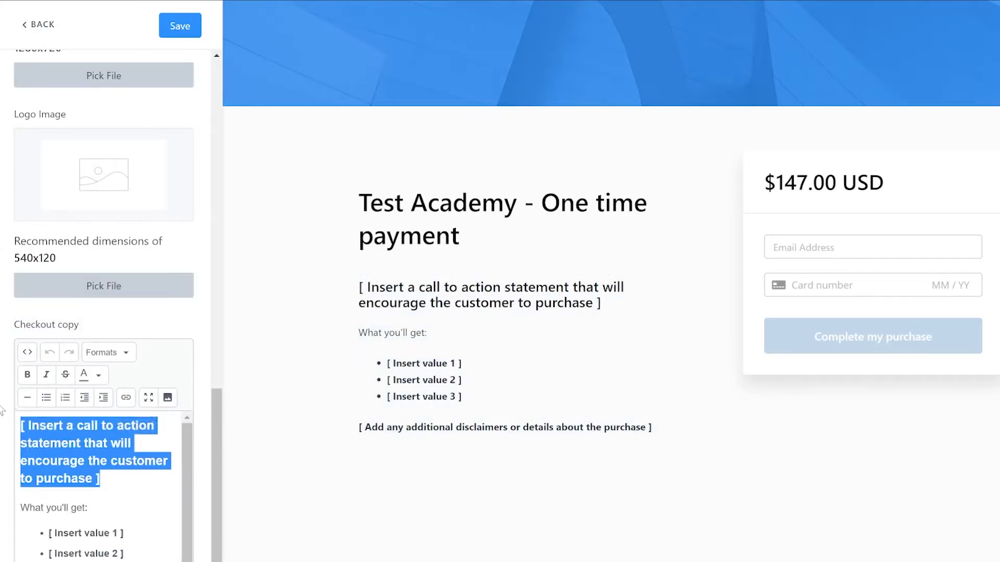
{"action": "type", "text": "Get the Test "}
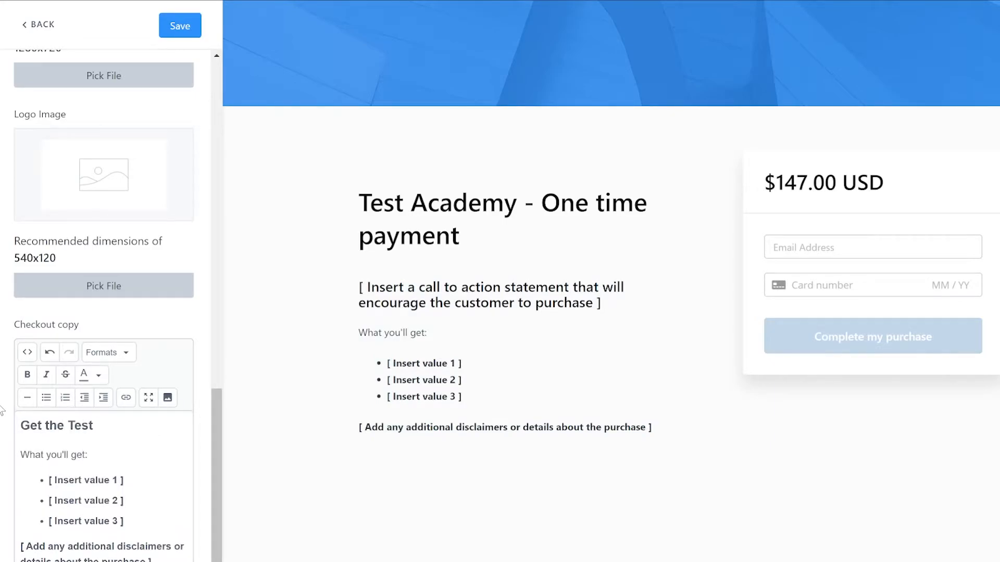
{"action": "type", "text": "Academy"}
{"action": "key", "text": "Return"}
{"action": "key", "text": "Return"}
{"action": "type", "text": "It is Awesome"}
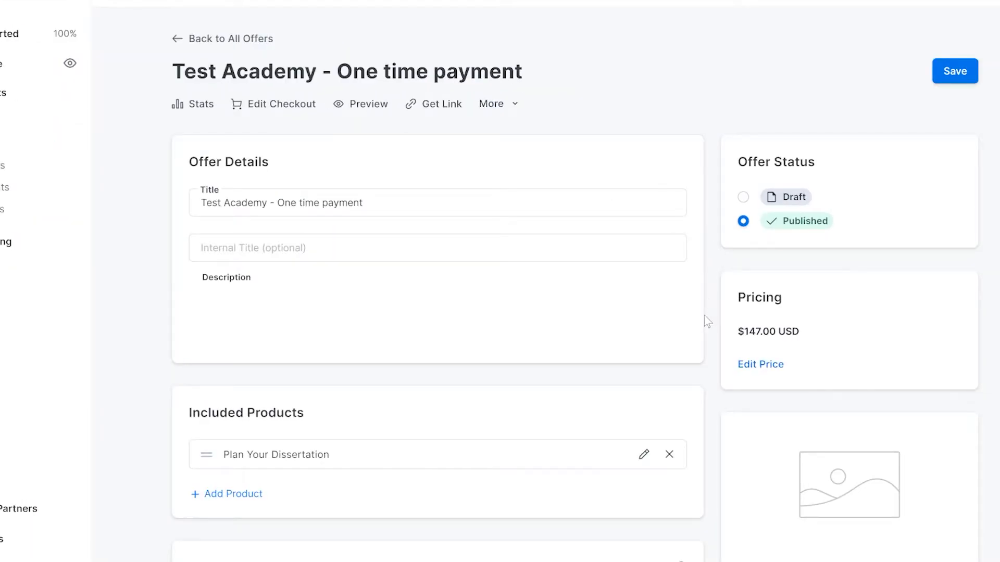
Save the Test Academy offer's details and return to the list of all offers
{"action": "scroll", "coordinate": [703, 316], "scroll_direction": "down", "scroll_amount": 10}
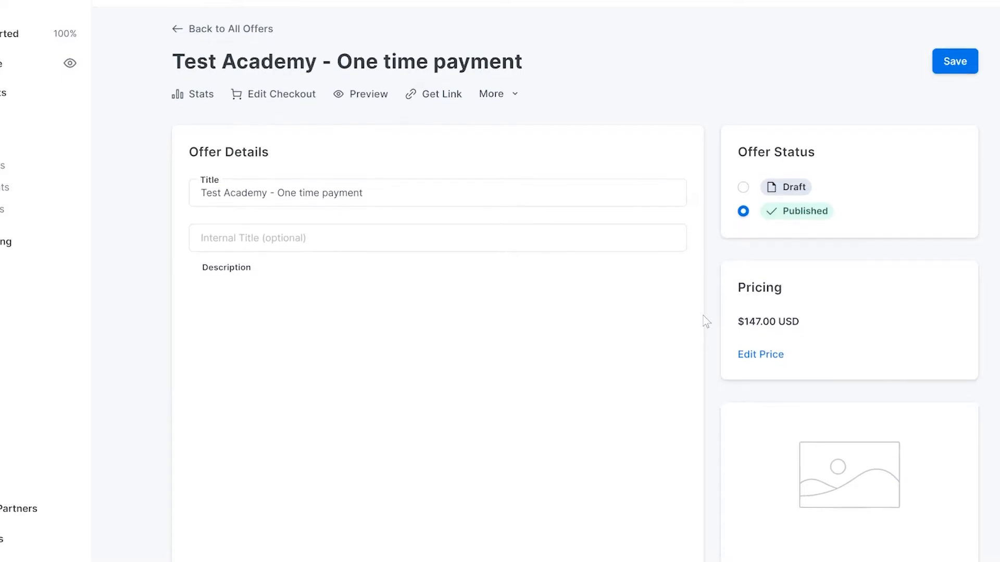
{"action": "scroll", "coordinate": [706, 322], "scroll_direction": "up", "scroll_amount": 10}
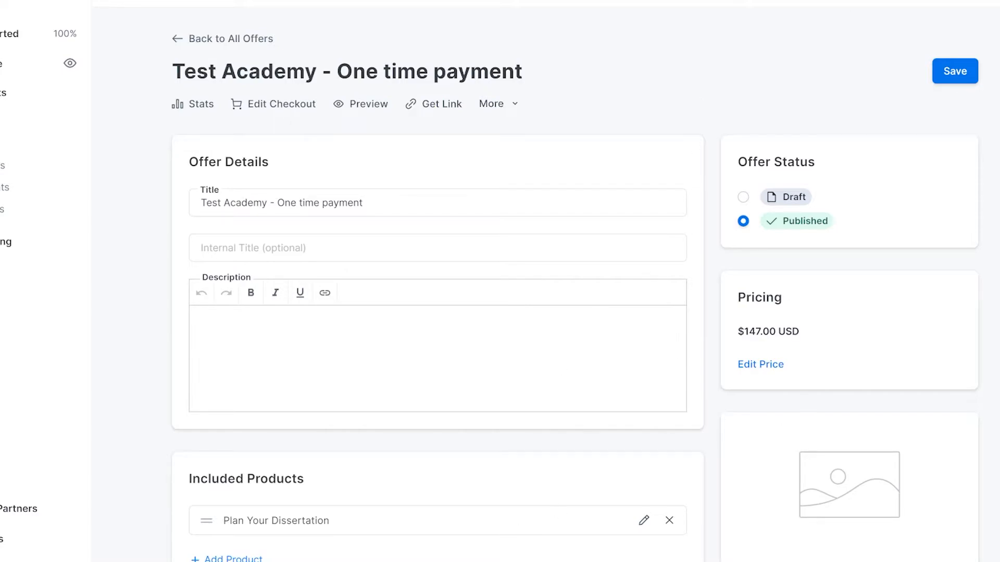
{"action": "left_click", "coordinate": [955, 73]}
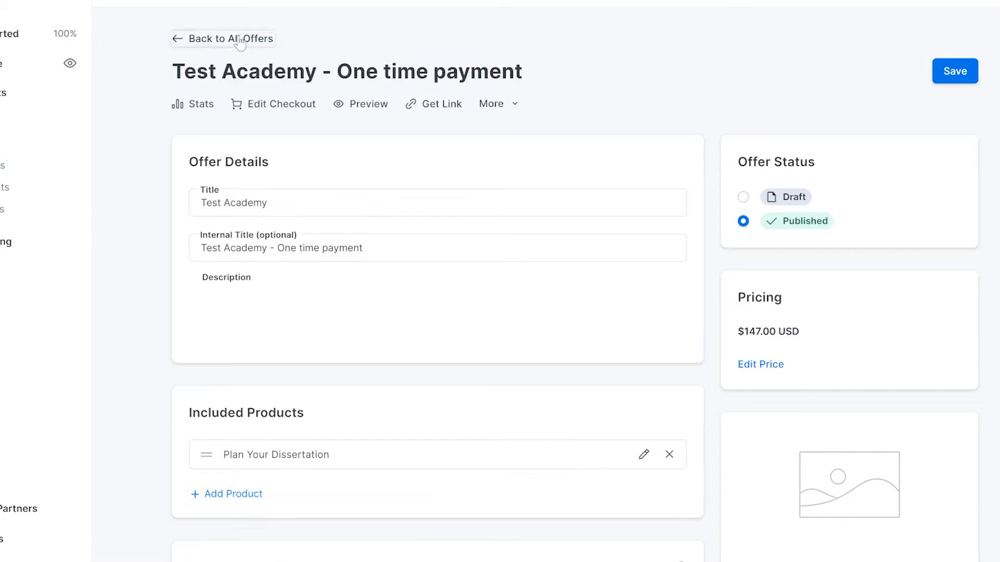
{"action": "left_click", "coordinate": [239, 41]}
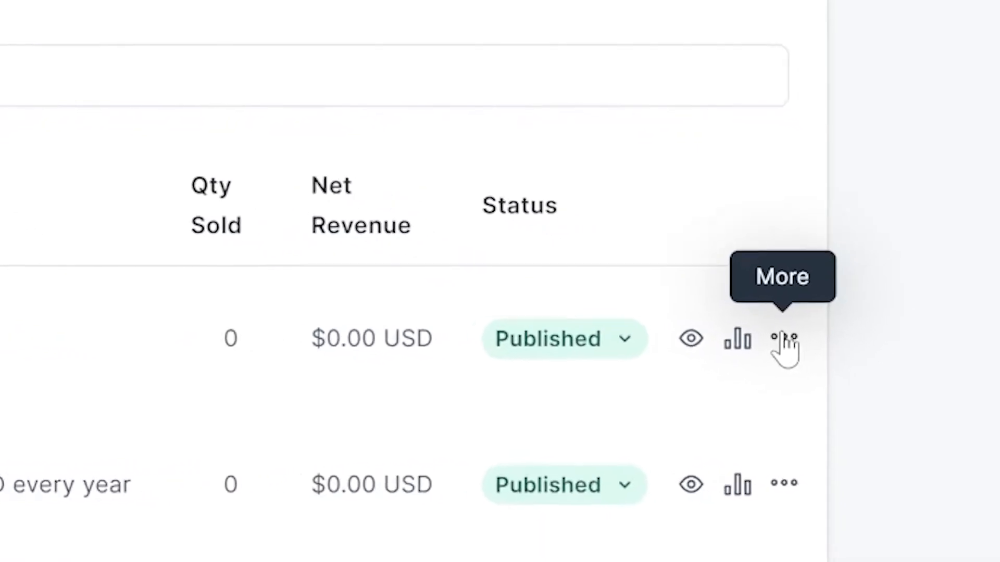
Clone the Test Academy one-time payment offer and set the copy's internal title to "Test Academy - Multiple Payments"
{"action": "left_click", "coordinate": [787, 341]}
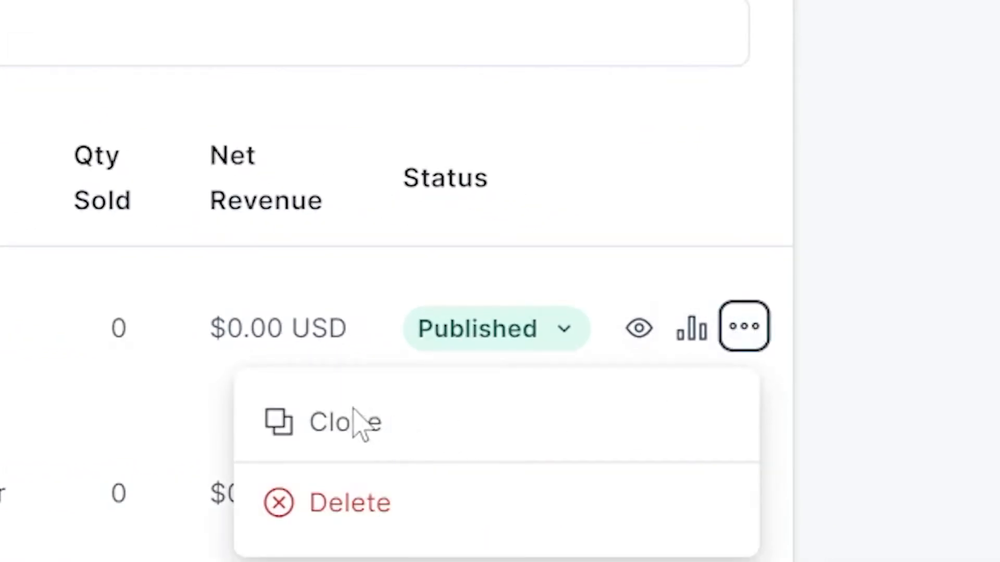
{"action": "left_click", "coordinate": [340, 424]}
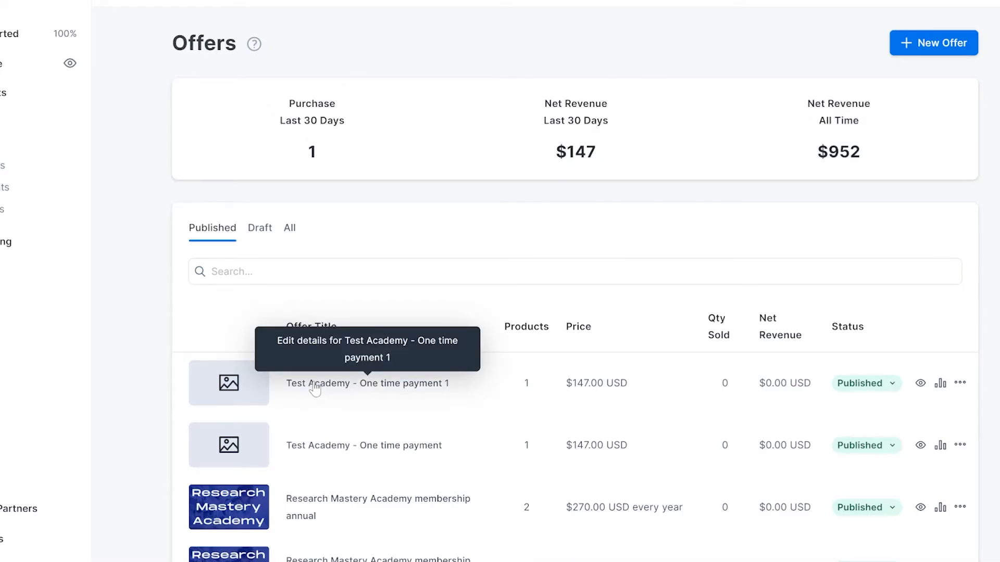
{"action": "left_click", "coordinate": [315, 386]}
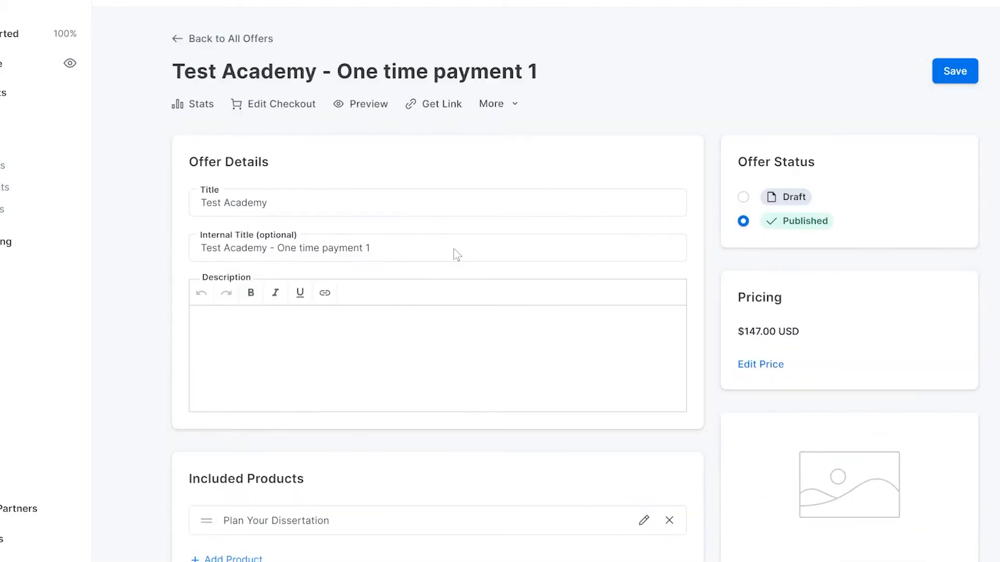
{"action": "left_click", "coordinate": [375, 250]}
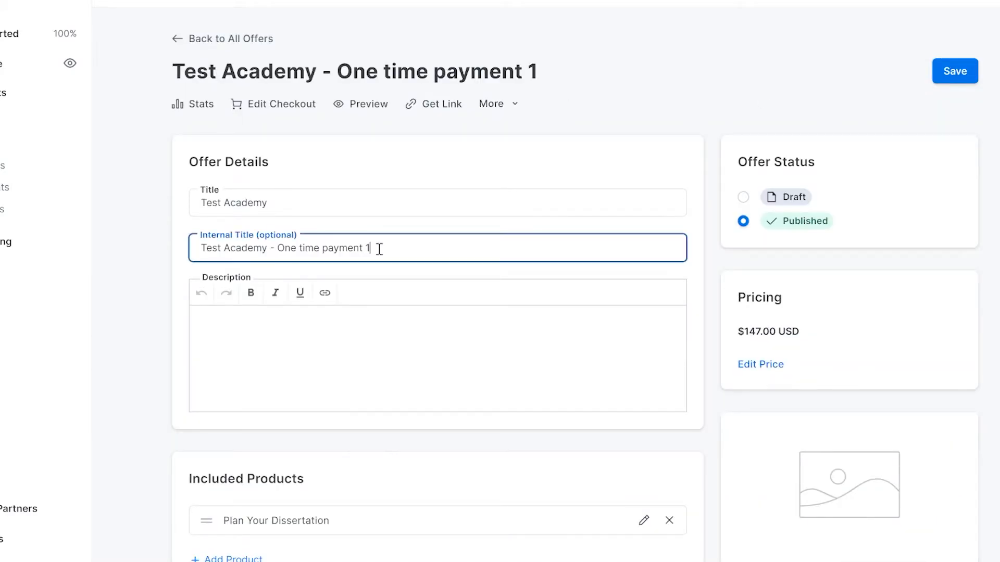
{"action": "left_click", "coordinate": [279, 248], "text": "shift"}
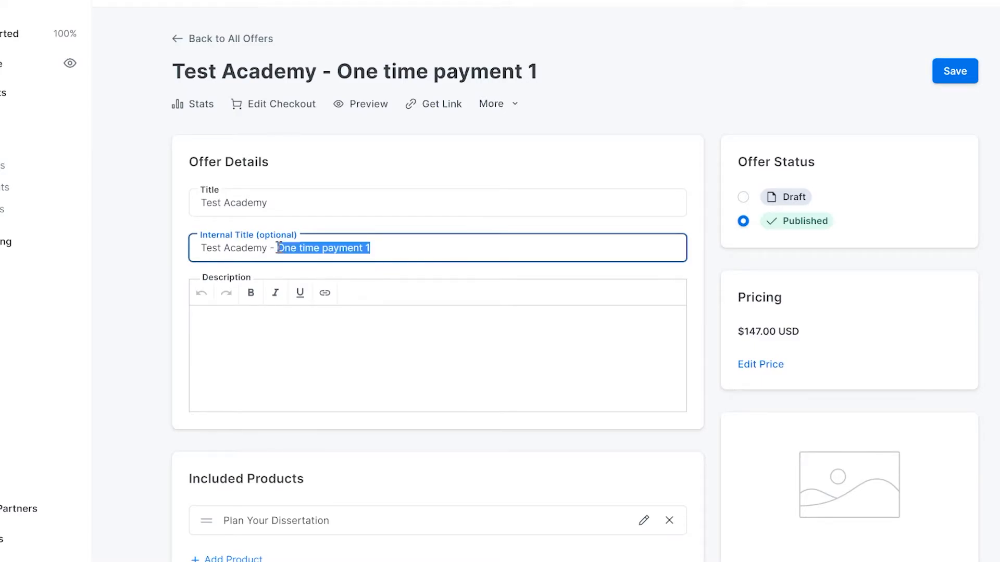
{"action": "type", "text": "Multiple Payments"}
{"action": "key", "text": "Return"}
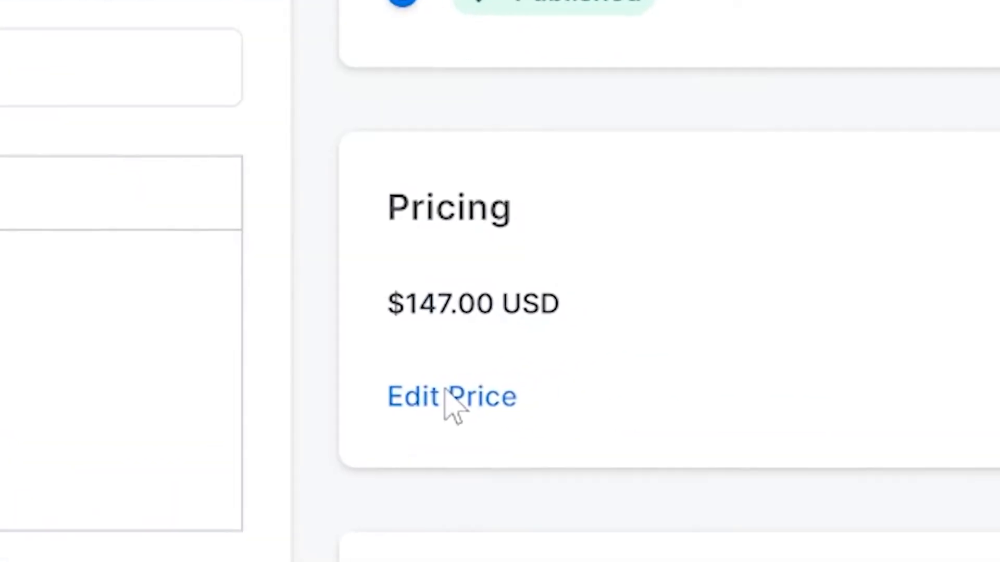
Change the cloned offer's pricing to multiple payments, with a payment amount of 37 USD and 6 payments, and save the price details
{"action": "left_click", "coordinate": [451, 398]}
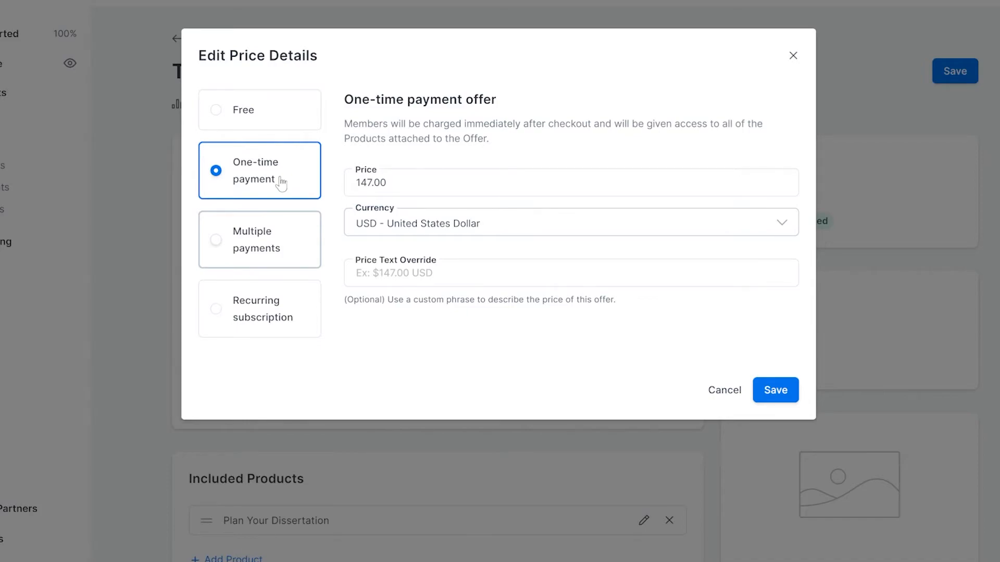
{"action": "left_click", "coordinate": [261, 241]}
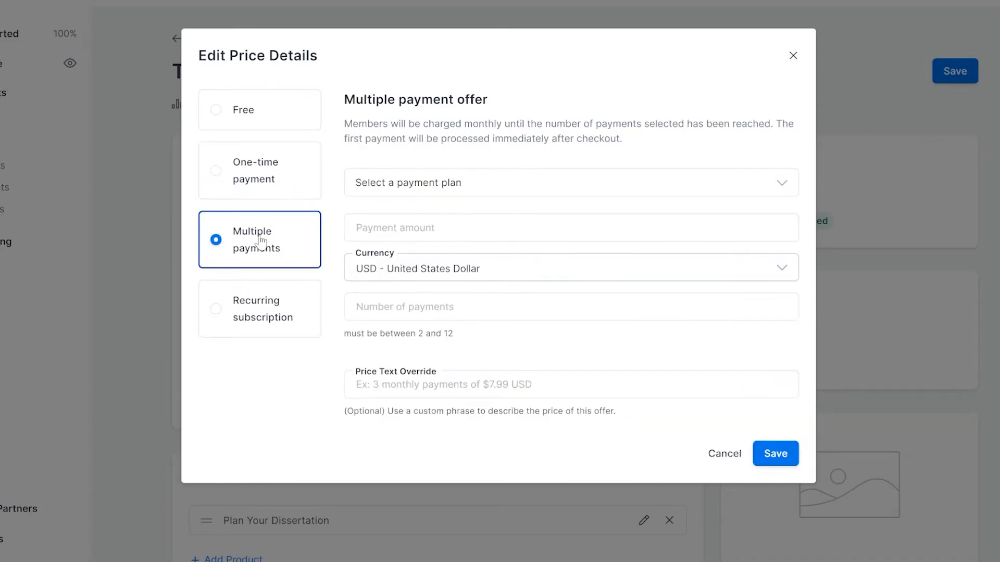
{"action": "left_click", "coordinate": [425, 231]}
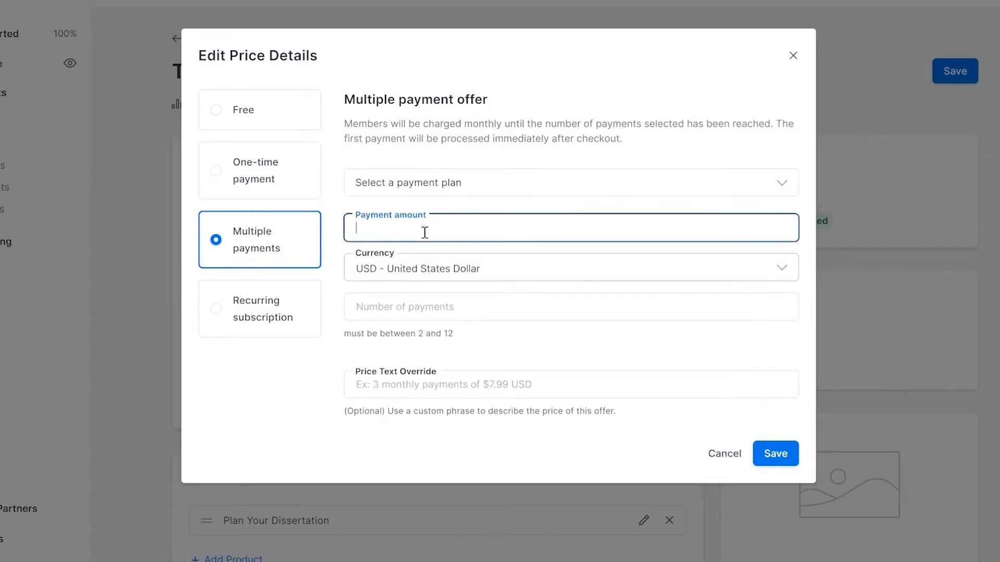
{"action": "left_click", "coordinate": [450, 139]}
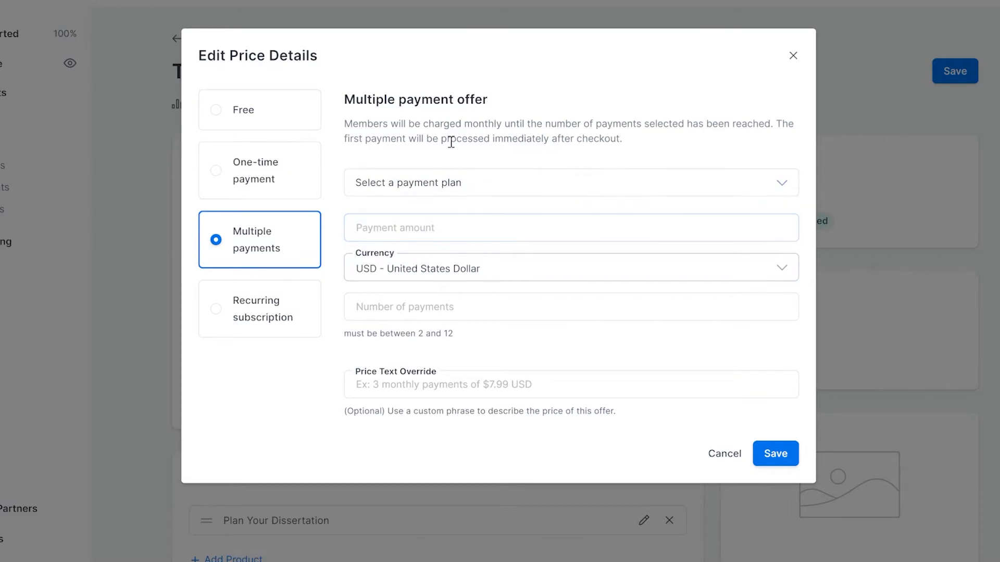
{"action": "left_click", "coordinate": [367, 227]}
{"action": "type", "text": "37"}
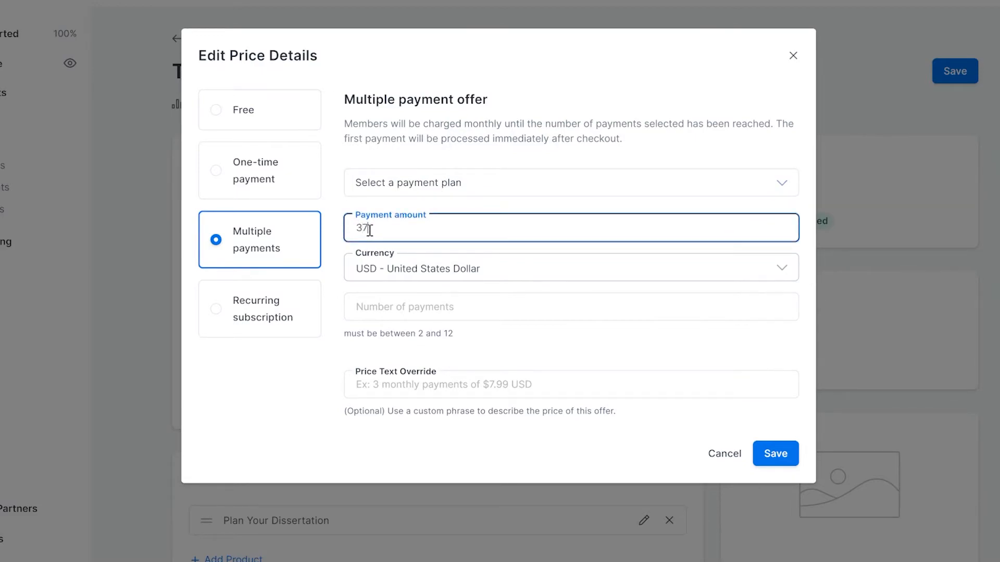
{"action": "left_click", "coordinate": [480, 135]}
{"action": "left_click", "coordinate": [433, 309]}
{"action": "type", "text": "6"}
{"action": "left_click", "coordinate": [394, 353]}
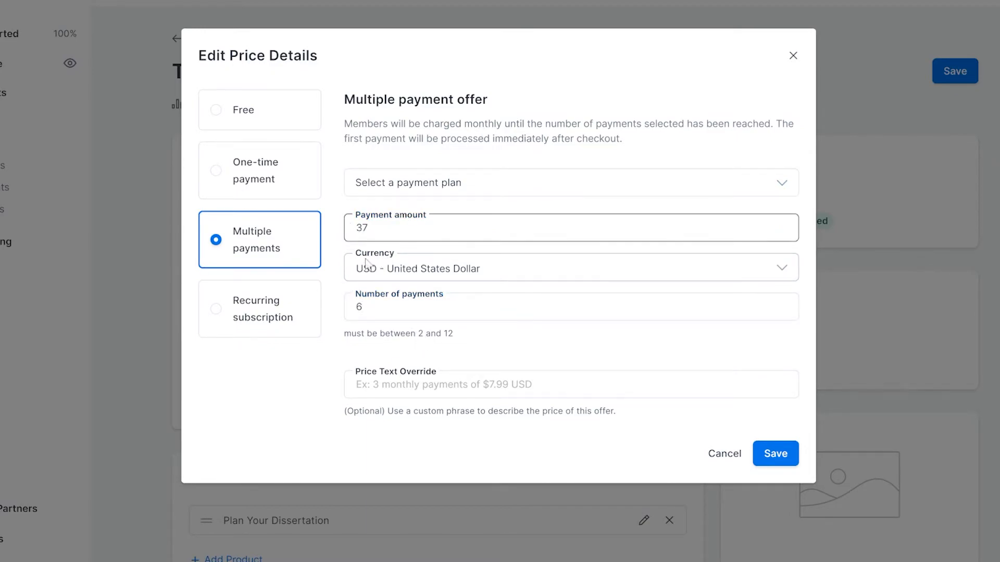
{"action": "left_click", "coordinate": [774, 455]}
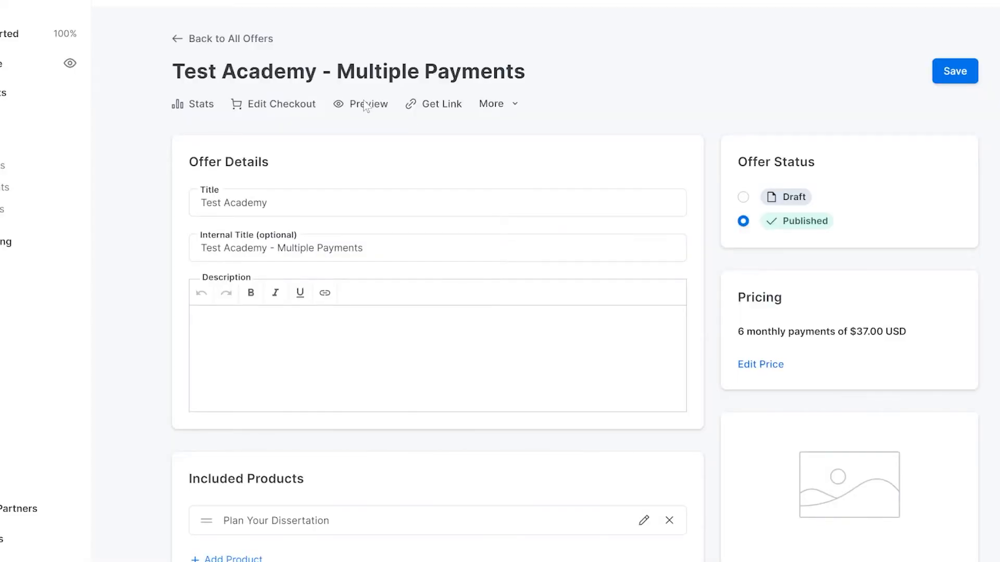
Open the multiple-payments offer's checkout page and review its price box and checkout copy
{"action": "left_click", "coordinate": [267, 106]}
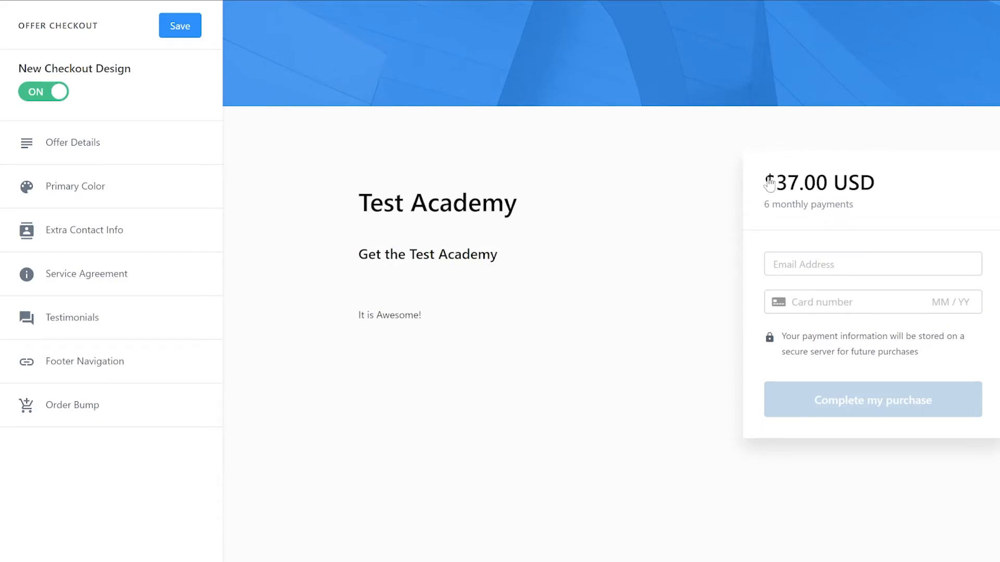
{"action": "mouse_move", "coordinate": [504, 274]}
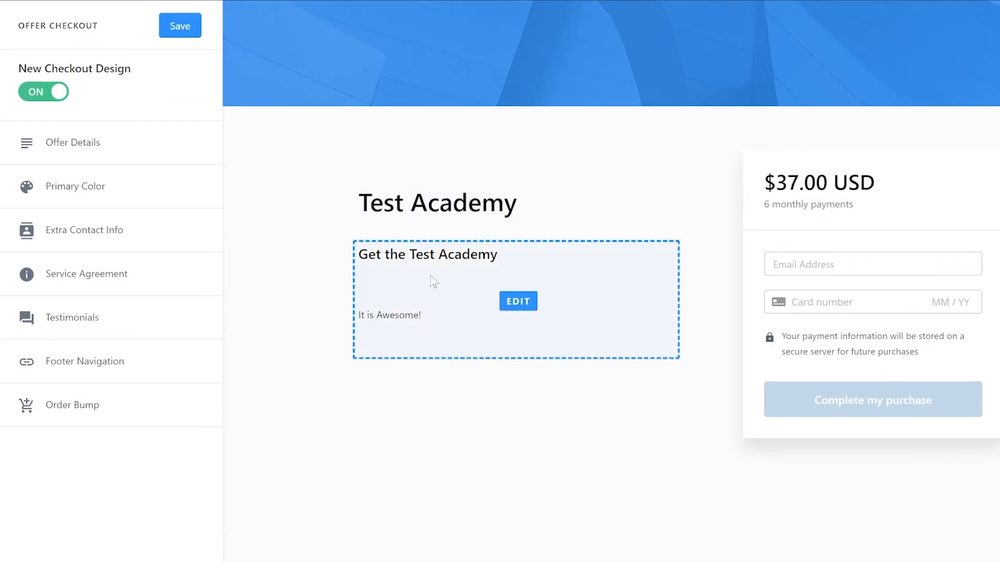